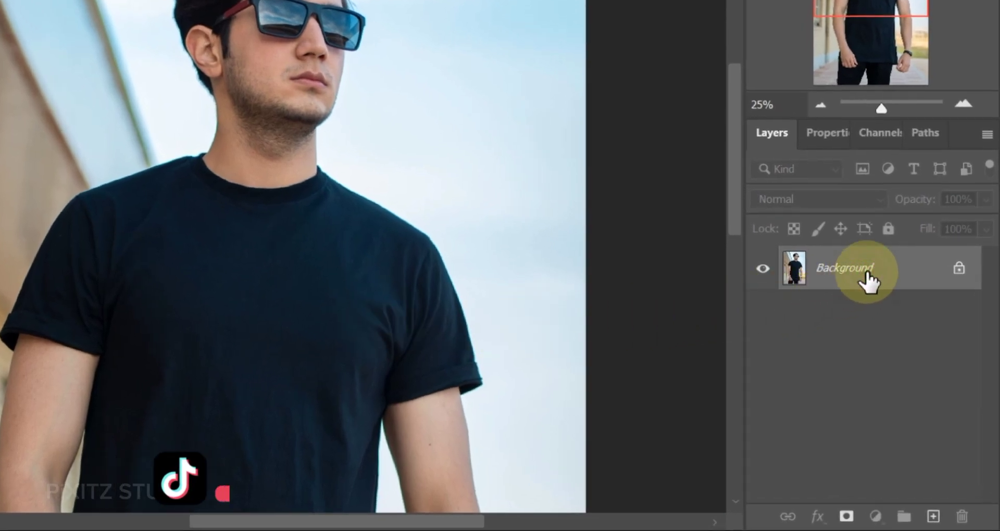
# Add a white Solid Color fill layer.
pyautogui.click(875, 517)
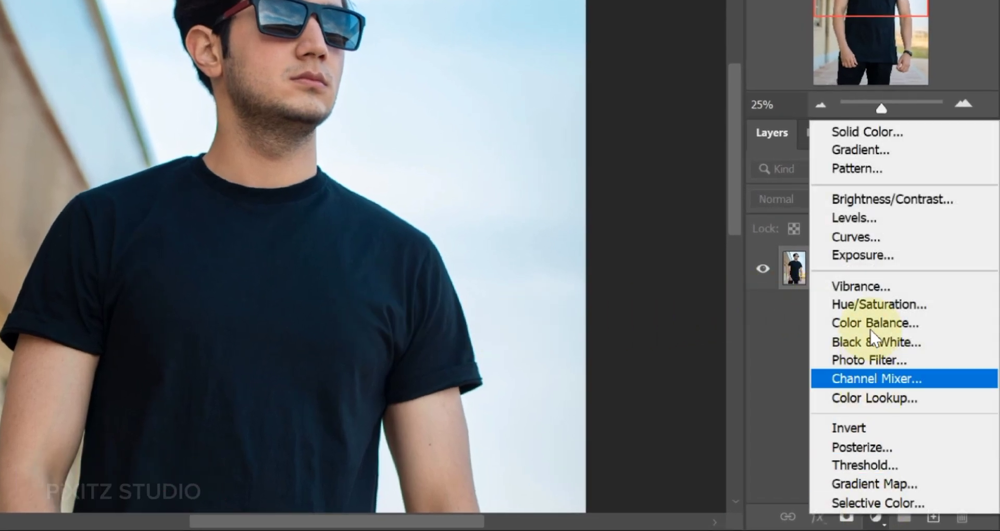
pyautogui.click(861, 130)
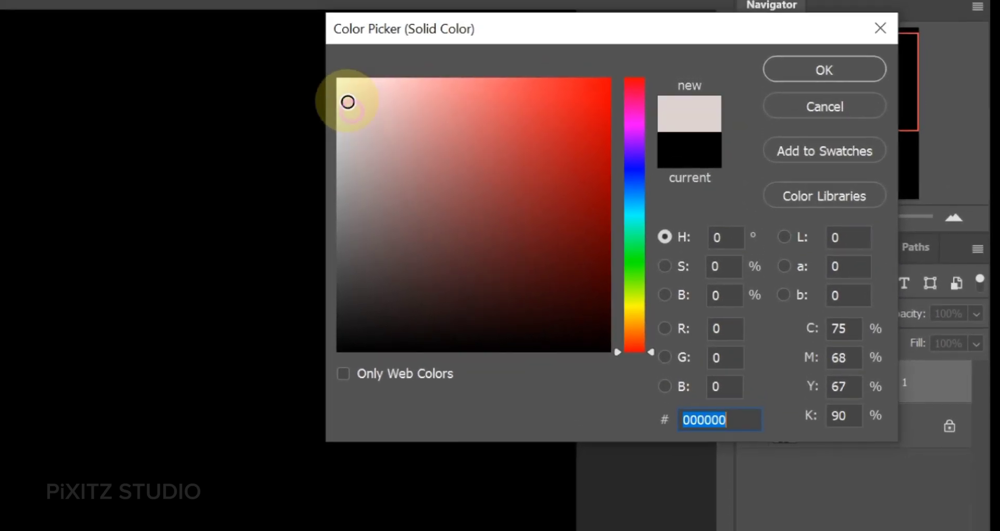
pyautogui.moveTo(358, 65); pyautogui.dragTo(336, 18)
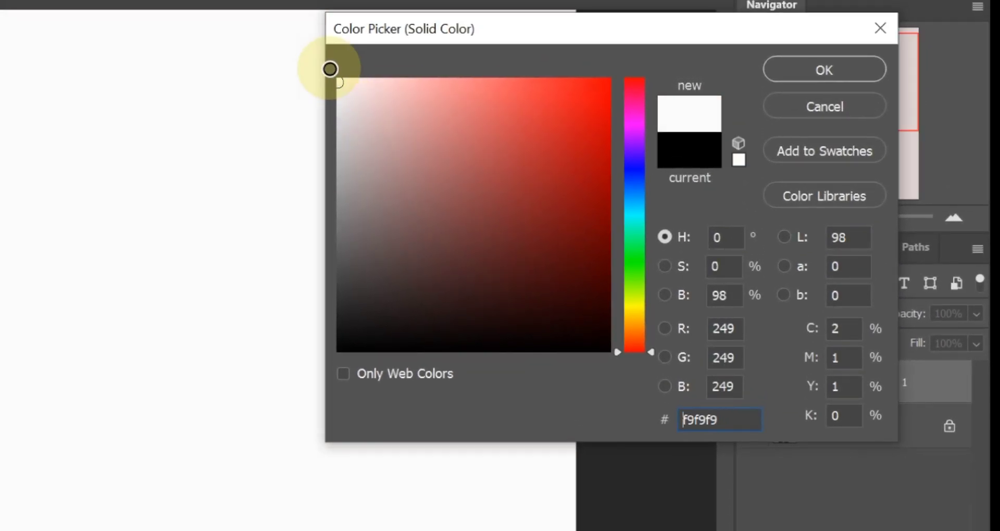
pyautogui.click(779, 69)
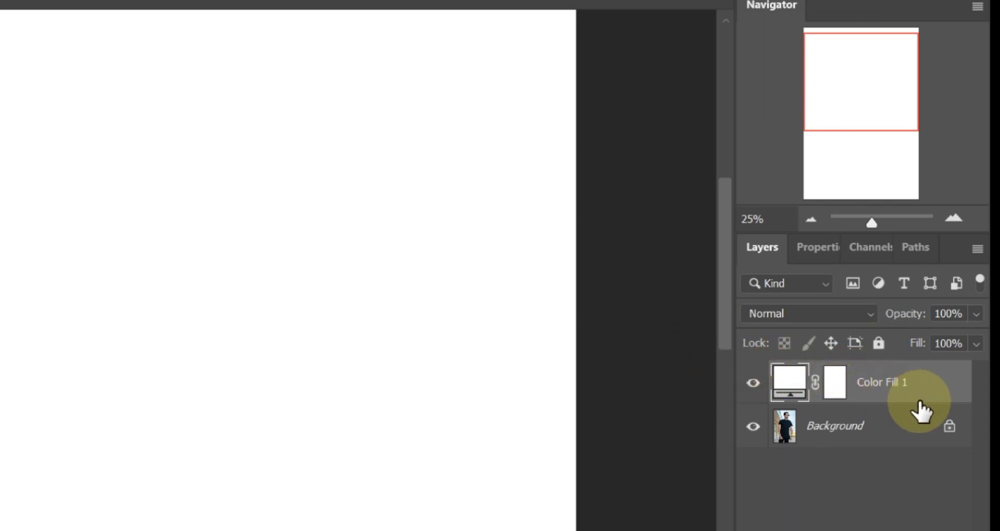
# Duplicate the Background photo and move the copy above Color Fill 1.
pyautogui.click(876, 424)
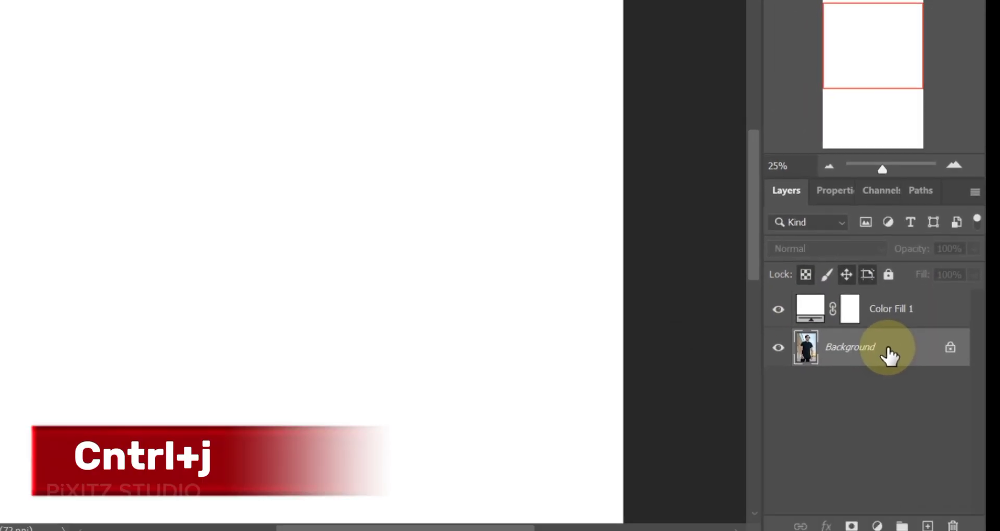
pyautogui.hotkey('ctrl', 'j')
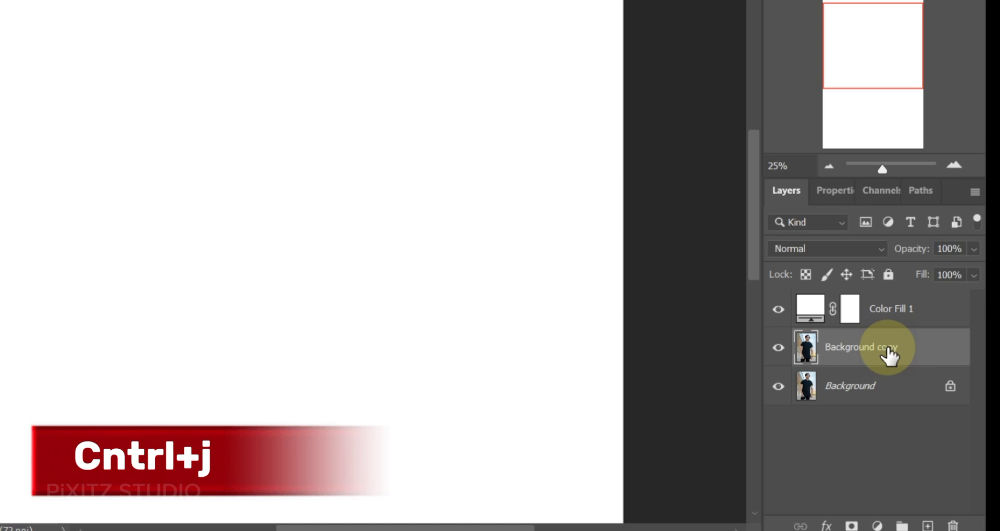
pyautogui.moveTo(887, 349); pyautogui.dragTo(883, 294)
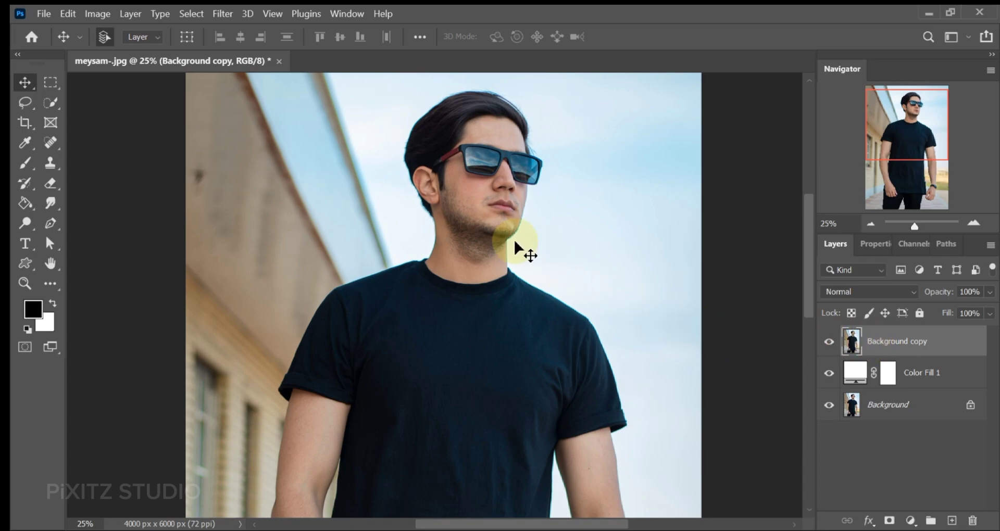
# Select the man with Select Subject and mask Background copy to keep only him.
pyautogui.rightClick(51, 103)
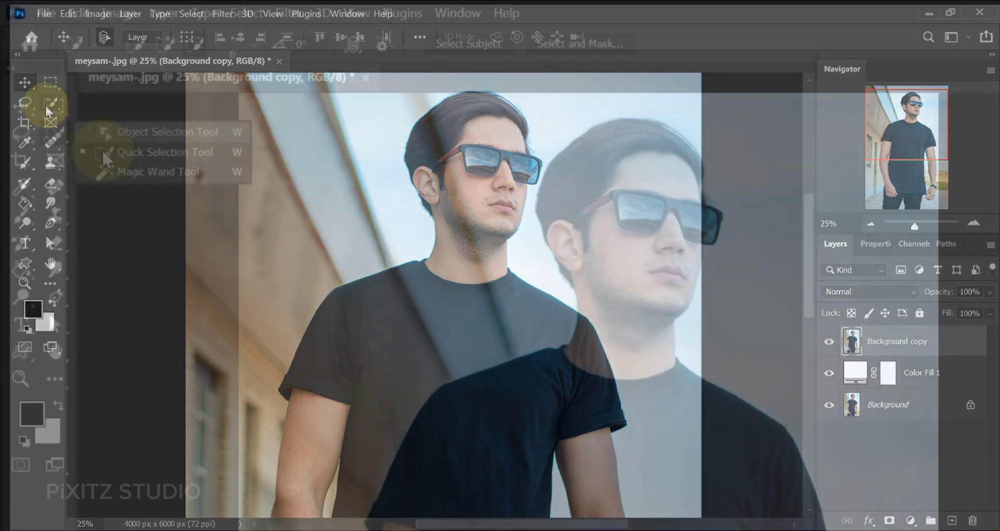
pyautogui.click(84, 115)
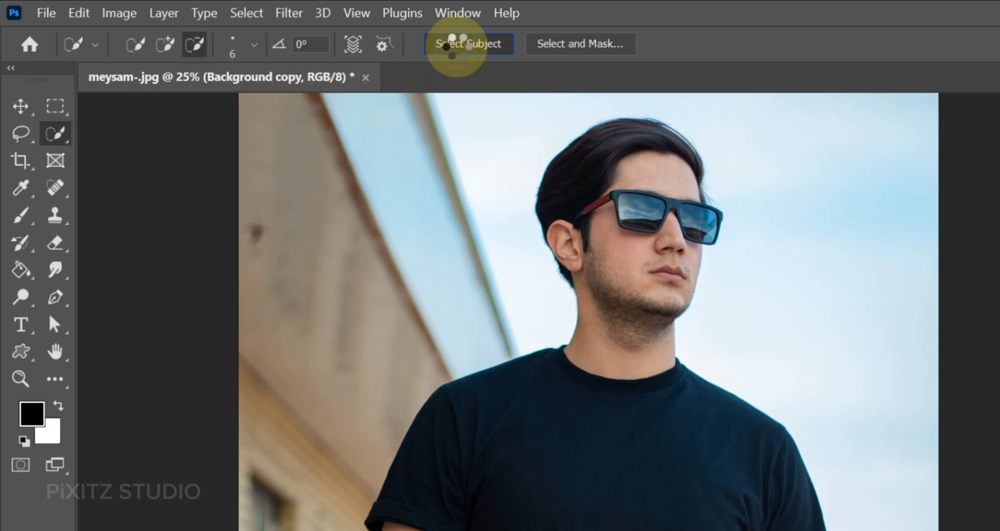
pyautogui.click(468, 44)
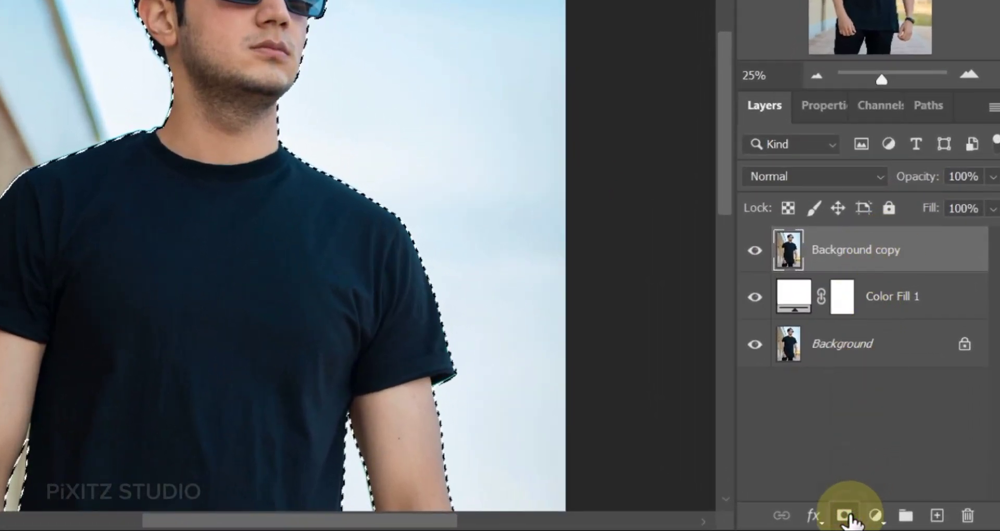
pyautogui.click(845, 516)
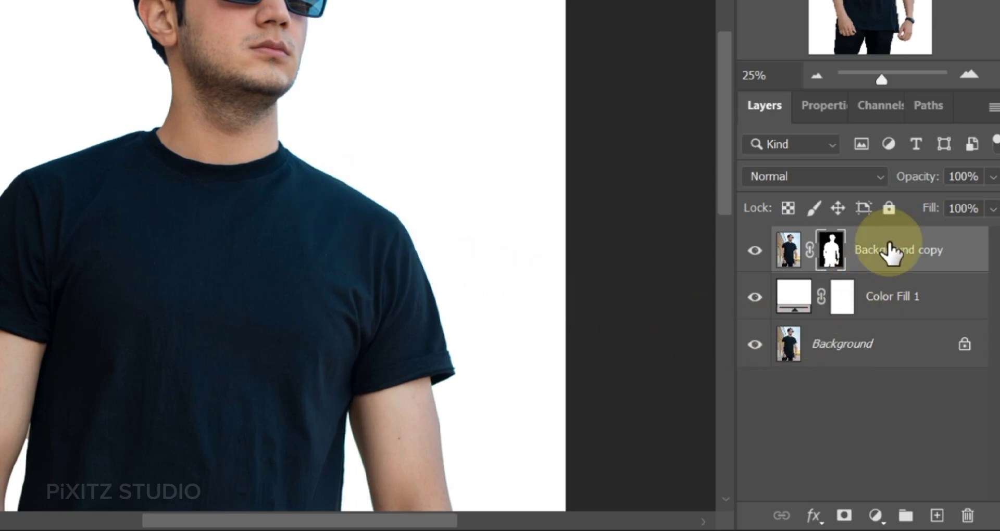
# Add a Threshold adjustment layer at level about 69, then reselect Background copy.
pyautogui.click(874, 516)
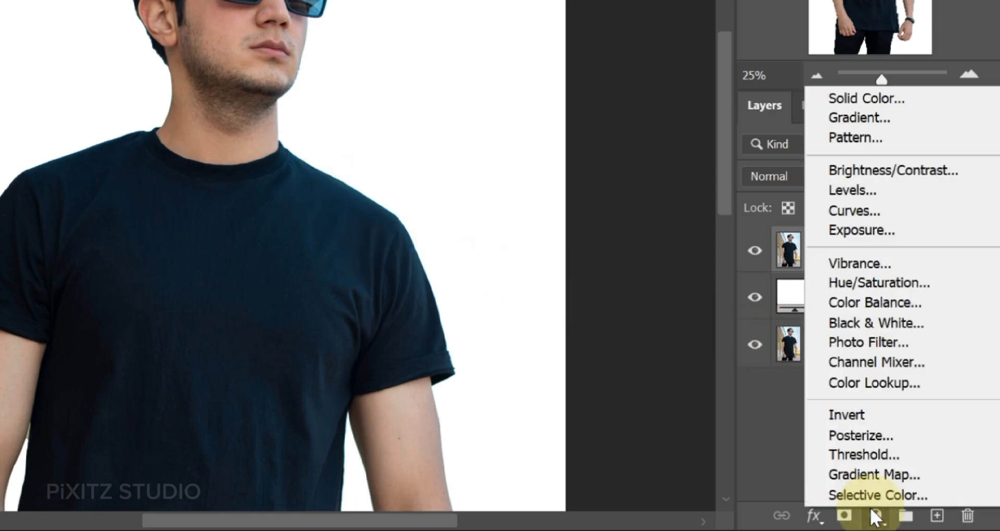
pyautogui.click(864, 454)
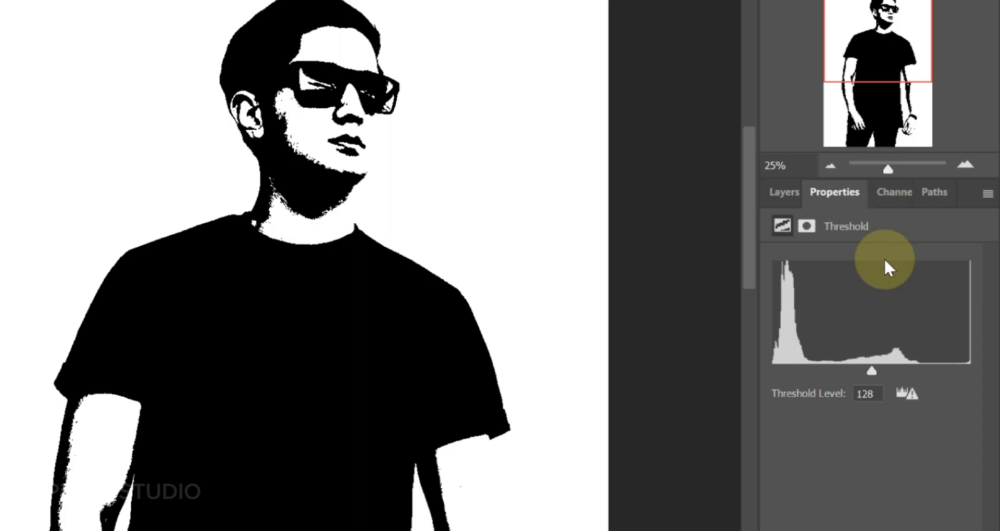
pyautogui.moveTo(872, 373); pyautogui.dragTo(826, 370)
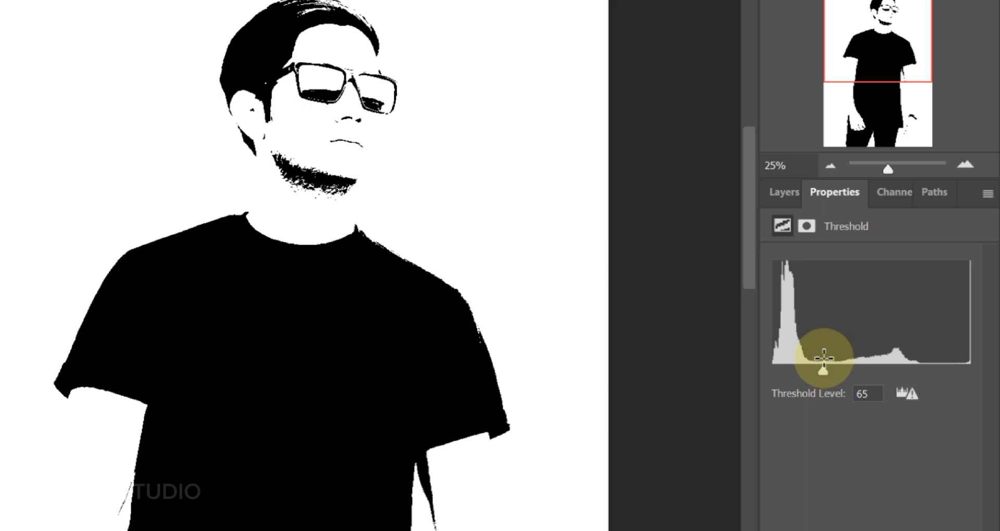
pyautogui.moveTo(824, 376); pyautogui.dragTo(825, 377)
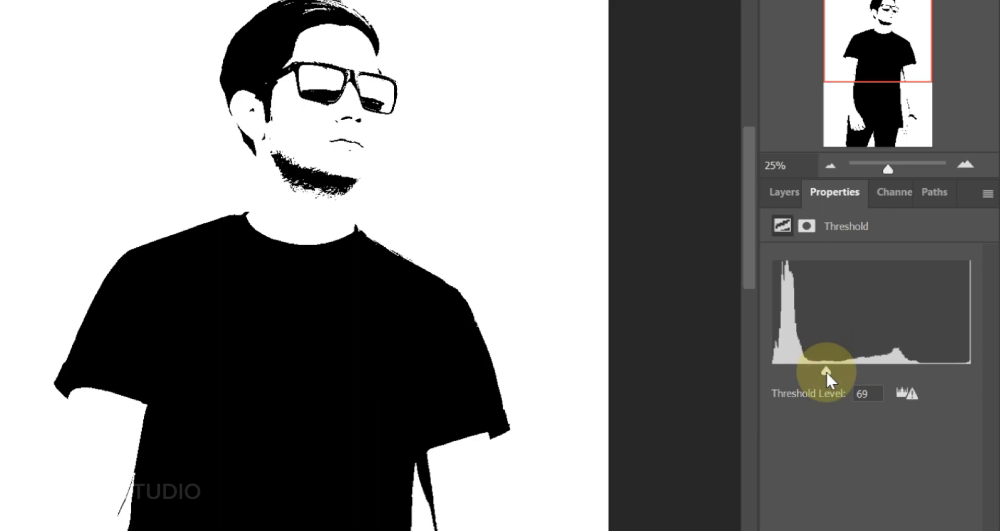
pyautogui.click(782, 192)
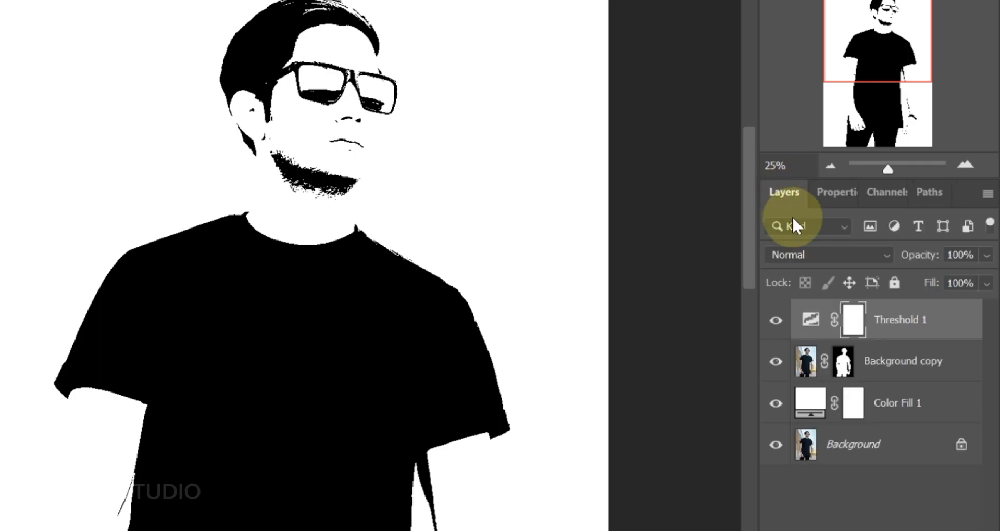
pyautogui.click(844, 360)
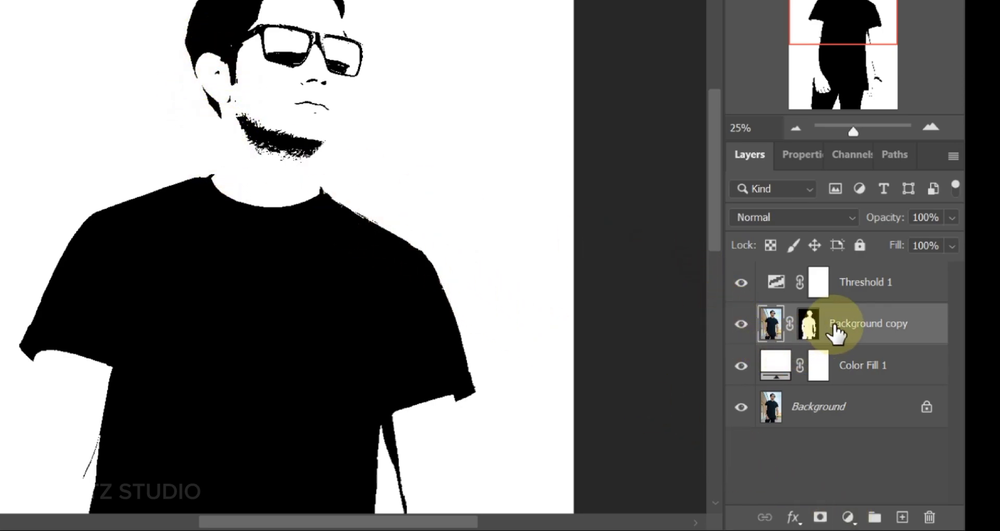
# Add a second Threshold layer at level 166 and give it a black mask.
pyautogui.click(848, 517)
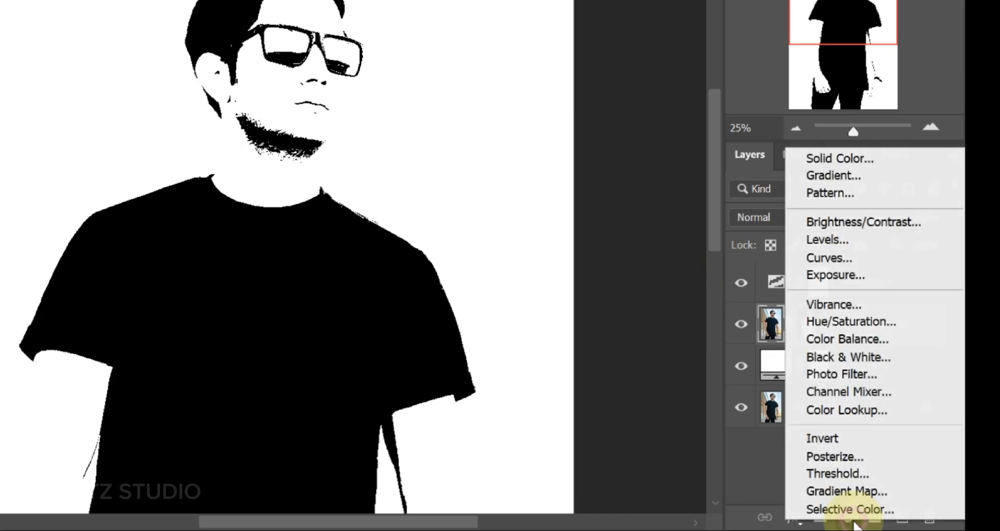
pyautogui.click(849, 482)
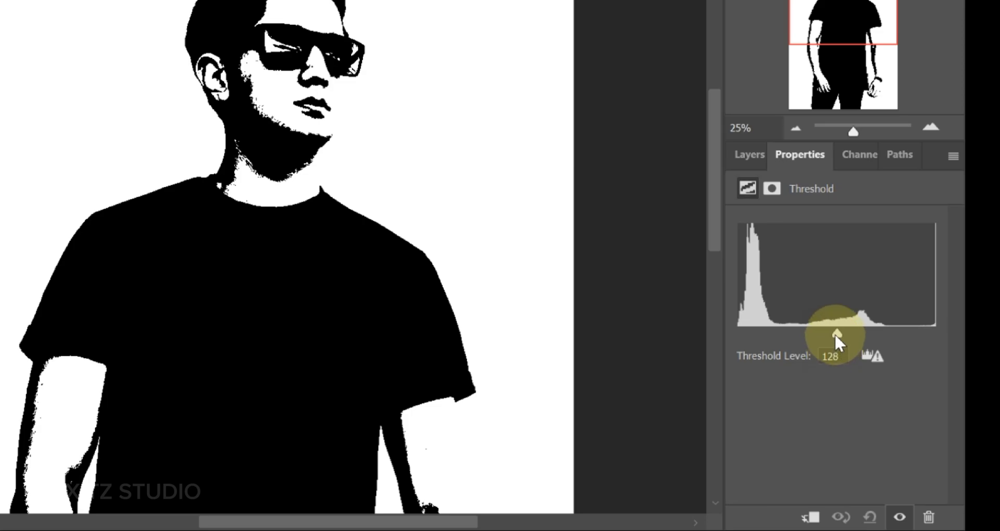
pyautogui.moveTo(837, 338)
pyautogui.mouseDown()
pyautogui.moveTo(877, 339)
pyautogui.moveTo(867, 336)
pyautogui.mouseUp()
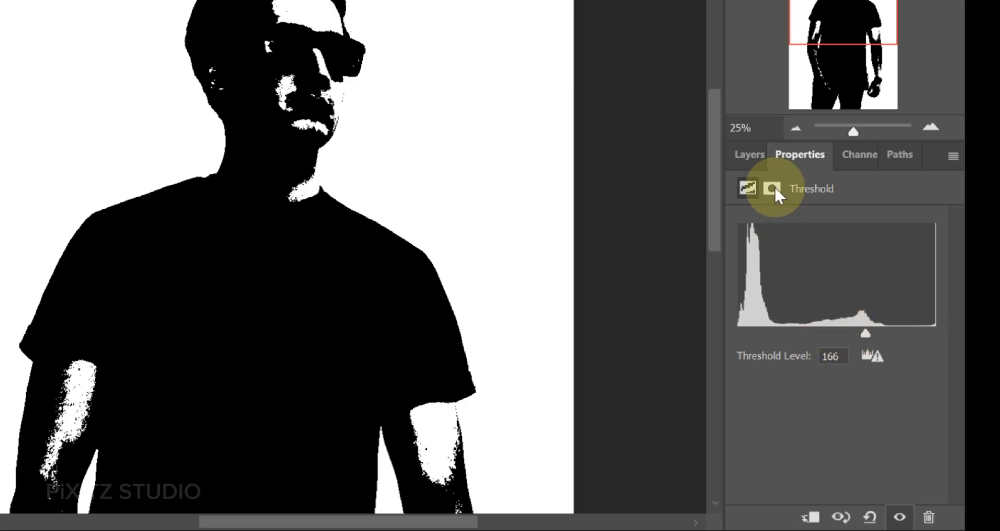
pyautogui.click(750, 154)
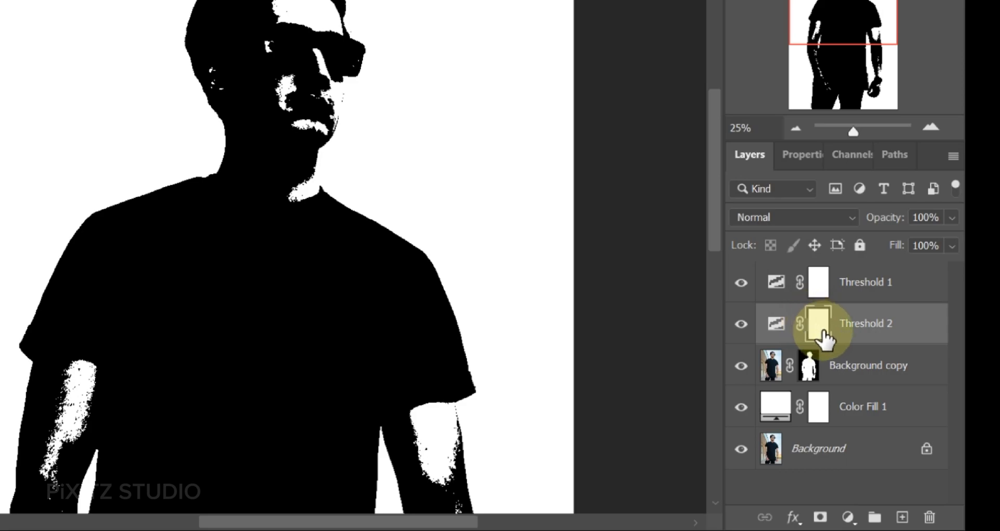
pyautogui.moveTo(819, 329); pyautogui.dragTo(822, 332)
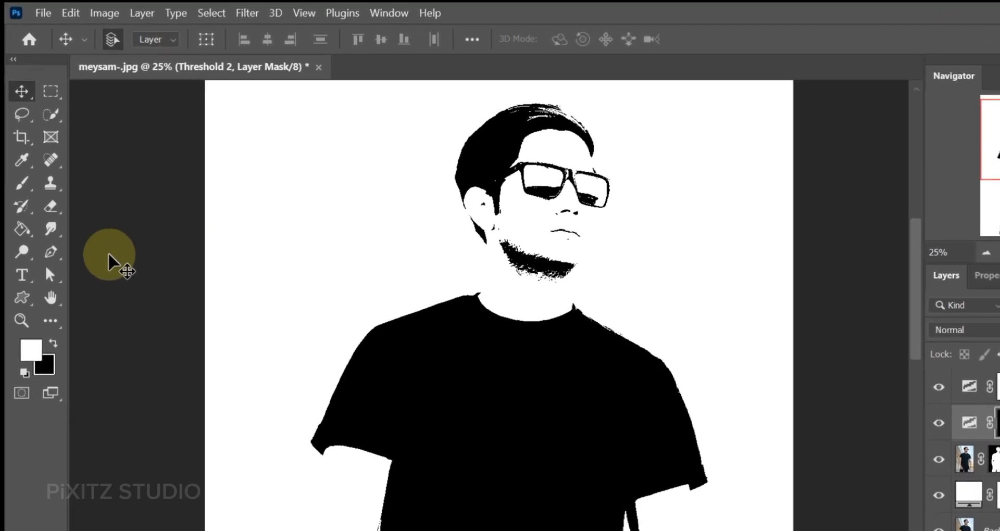
# Set up a soft Brush with flow lowered to about 9%.
pyautogui.click(30, 204)
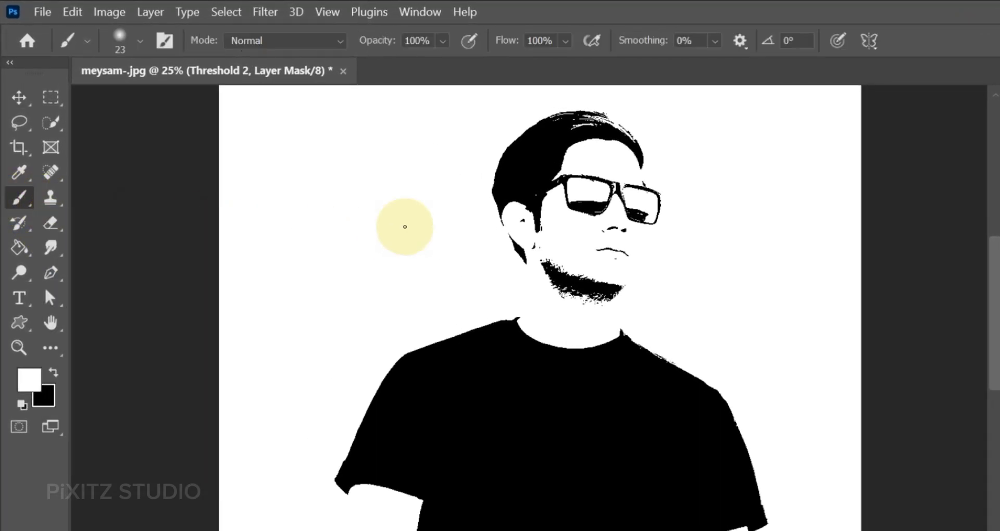
pyautogui.rightClick(404, 226)
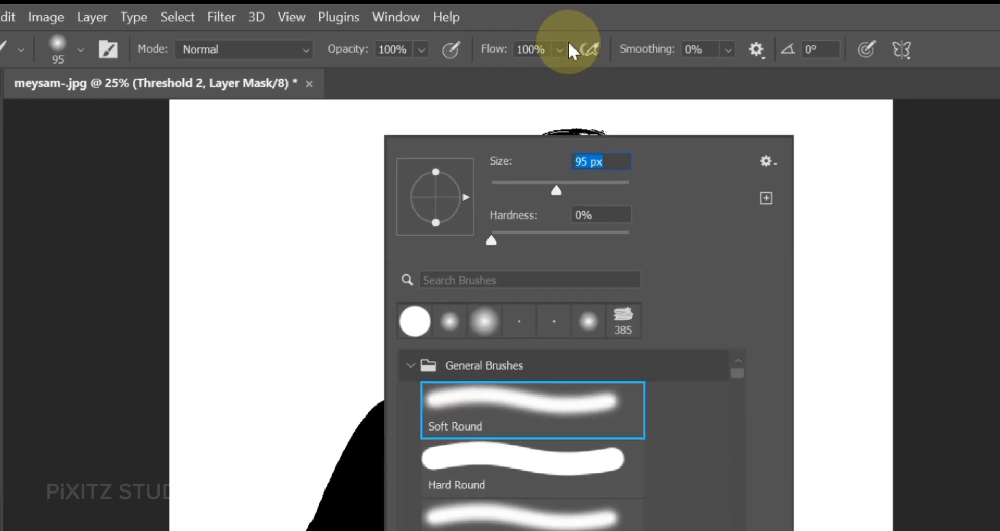
pyautogui.click(565, 42)
pyautogui.moveTo(594, 95); pyautogui.dragTo(483, 104)
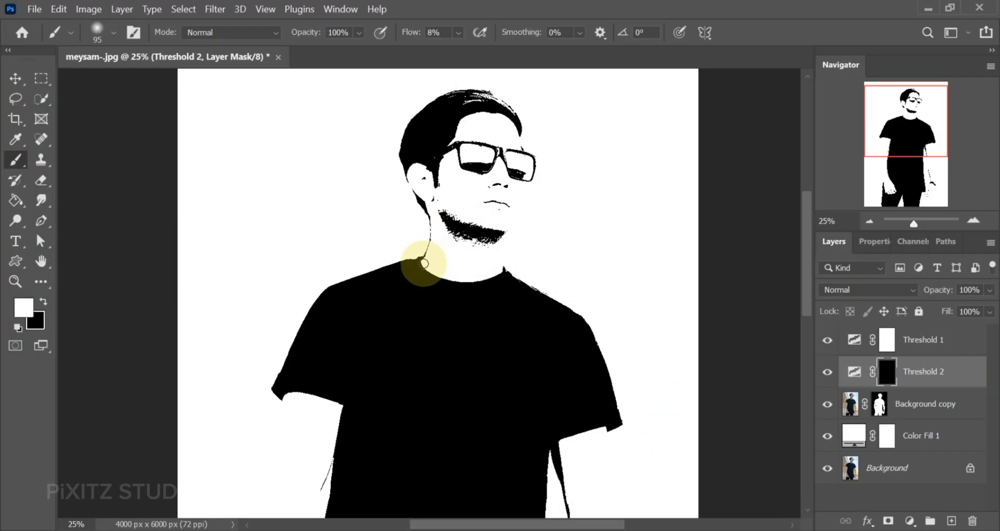
# Paint the Threshold 2 mask over the chin, glasses, hair and left sunglasses lens.
pyautogui.moveTo(505, 274)
pyautogui.mouseDown()
pyautogui.moveTo(520, 205)
pyautogui.moveTo(529, 247)
pyautogui.moveTo(527, 139)
pyautogui.moveTo(495, 232)
pyautogui.moveTo(506, 235)
pyautogui.mouseUp()
pyautogui.moveTo(524, 190)
pyautogui.mouseDown()
pyautogui.moveTo(508, 223)
pyautogui.moveTo(517, 211)
pyautogui.mouseUp()
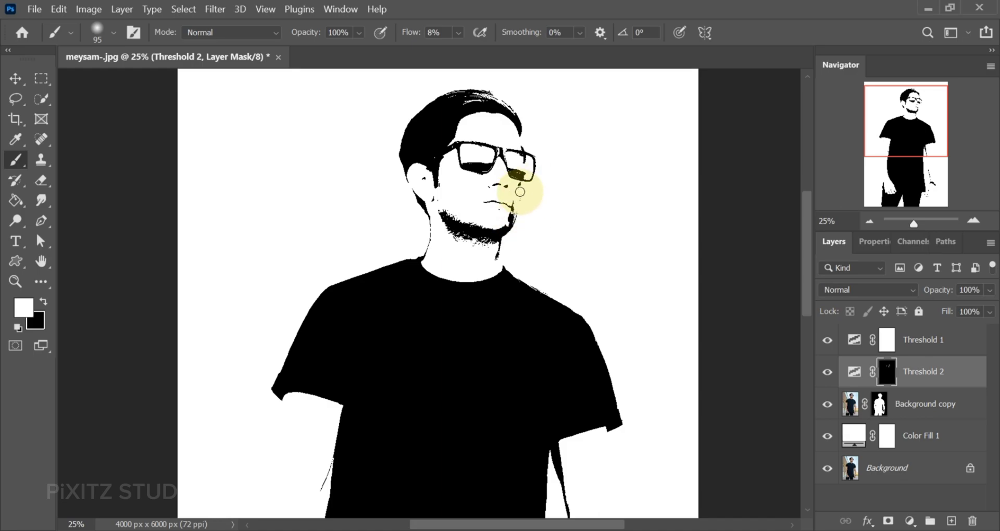
pyautogui.moveTo(520, 191); pyautogui.dragTo(246, 195)
pyautogui.click(45, 301)
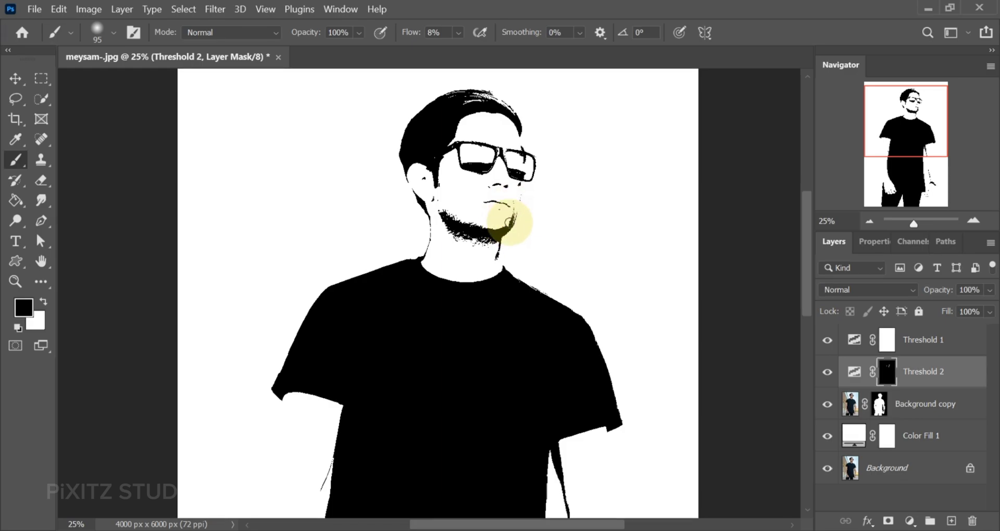
pyautogui.click(43, 302)
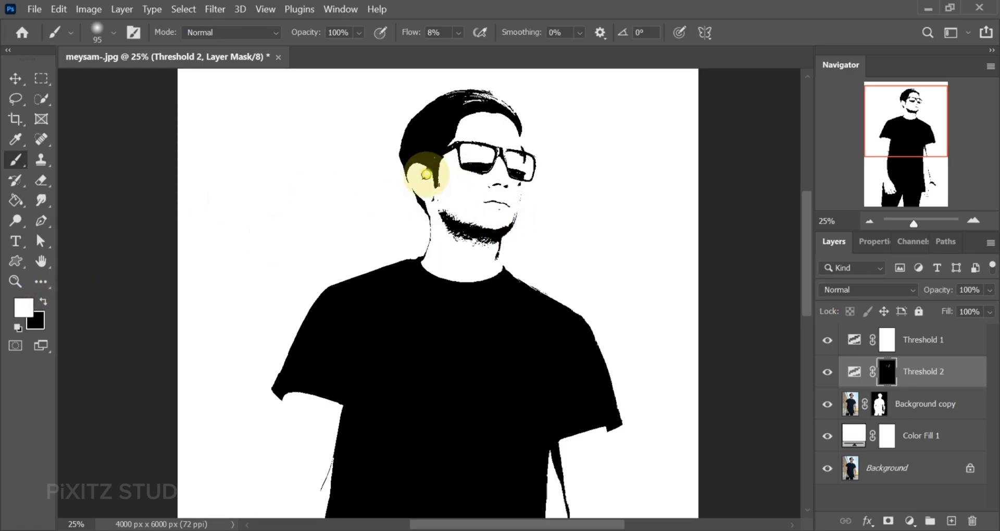
pyautogui.rightClick(425, 182)
pyautogui.press('Return')
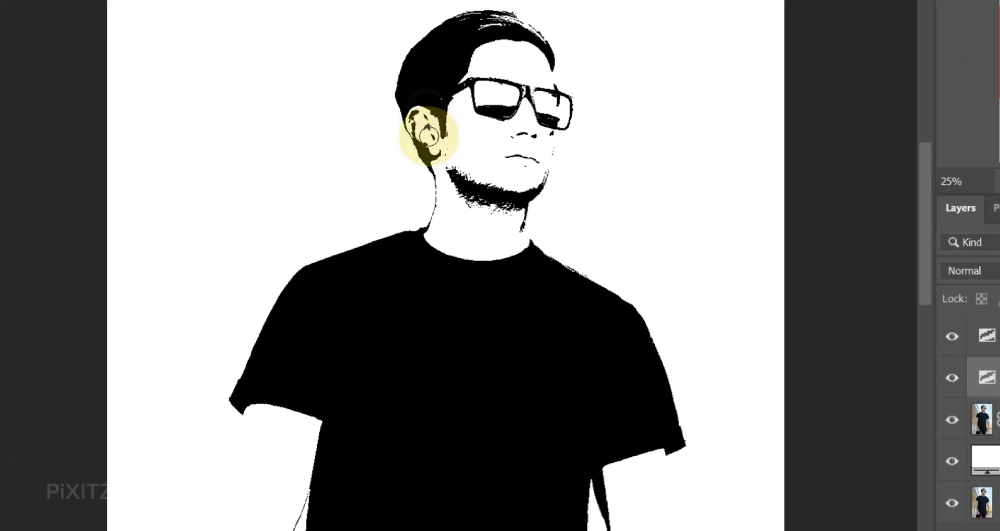
pyautogui.moveTo(527, 29)
pyautogui.mouseDown()
pyautogui.moveTo(458, 23)
pyautogui.moveTo(438, 94)
pyautogui.moveTo(507, 101)
pyautogui.moveTo(479, 107)
pyautogui.moveTo(542, 99)
pyautogui.moveTo(567, 111)
pyautogui.moveTo(541, 108)
pyautogui.moveTo(565, 127)
pyautogui.mouseUp()
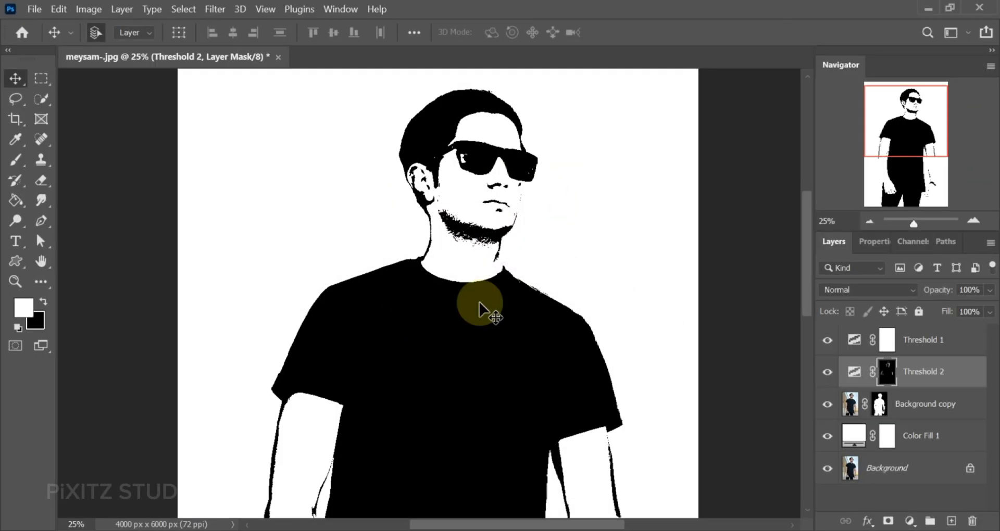
# Apply an Anisotropic Diffuse filter to the Background copy layer.
pyautogui.click(918, 411)
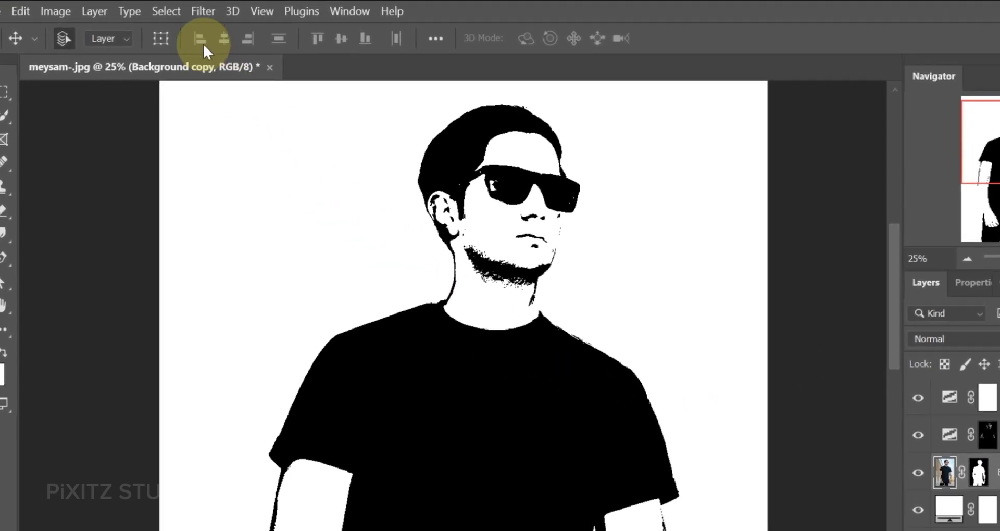
pyautogui.click(200, 10)
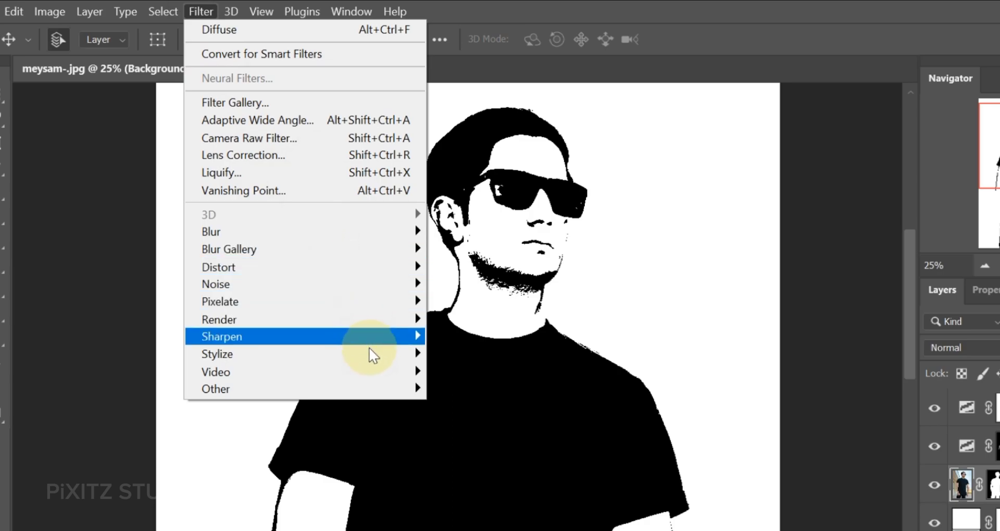
pyautogui.moveTo(218, 354)
pyautogui.click(498, 353)
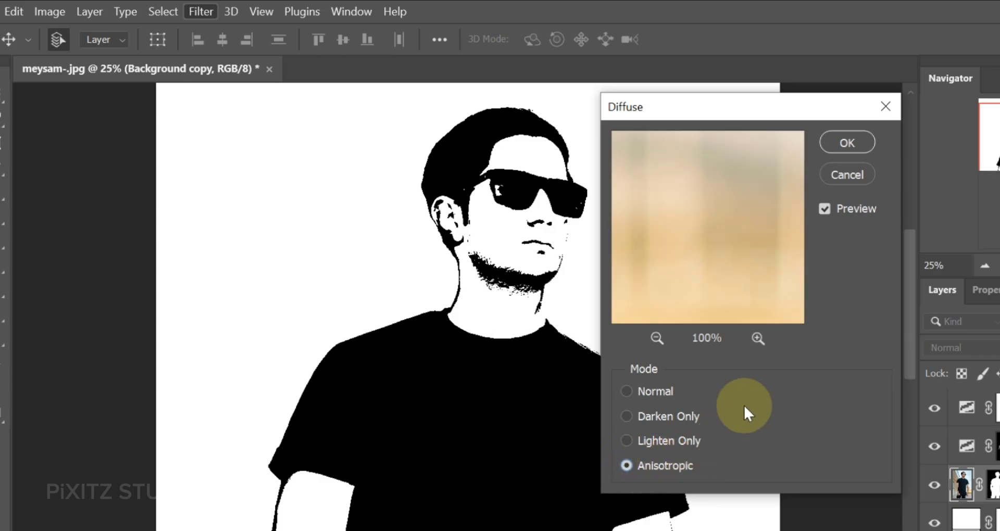
pyautogui.click(834, 143)
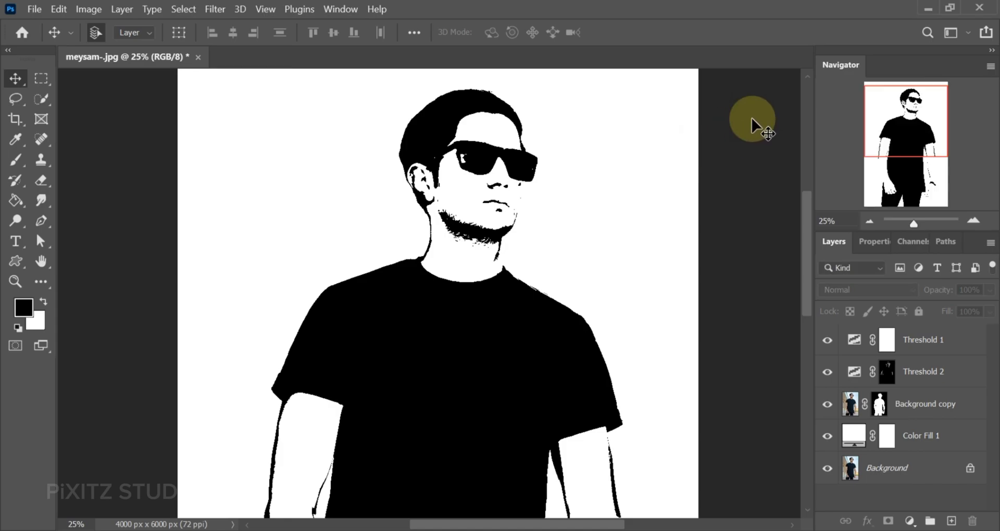
# Apply the Diffuse filter a second time to Background copy.
pyautogui.click(419, 375)
pyautogui.click(229, 14)
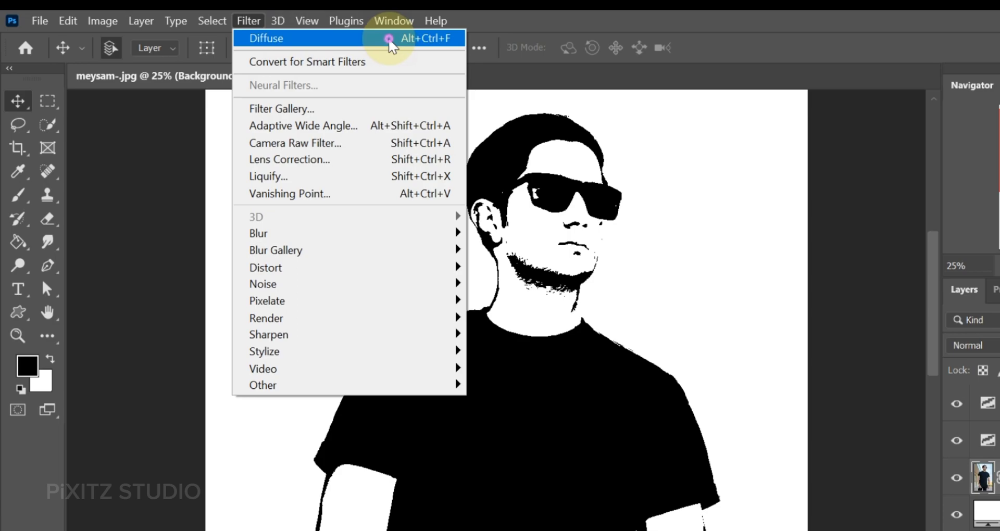
pyautogui.click(389, 42)
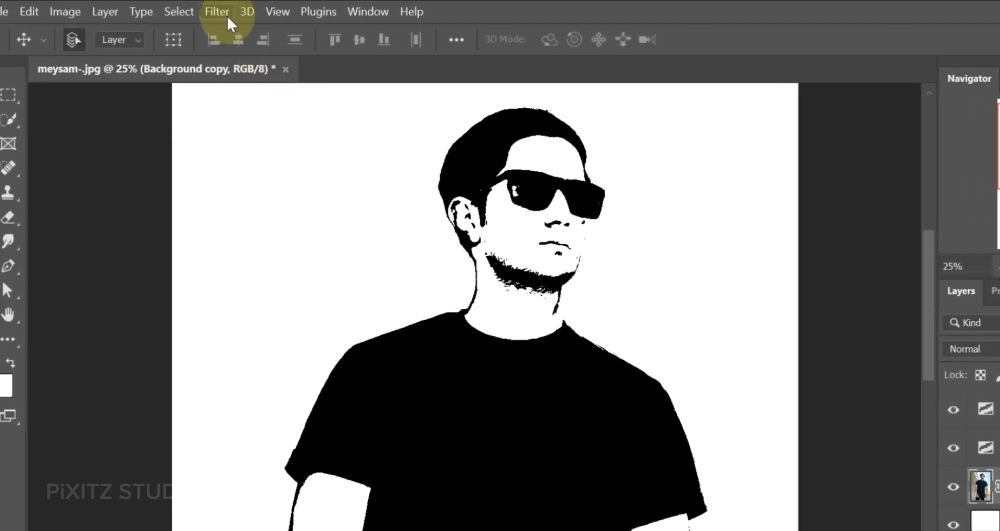
# Apply Smart Sharpen with Amount 400%, Radius 3 px and Reduce Noise 40%.
pyautogui.click(227, 15)
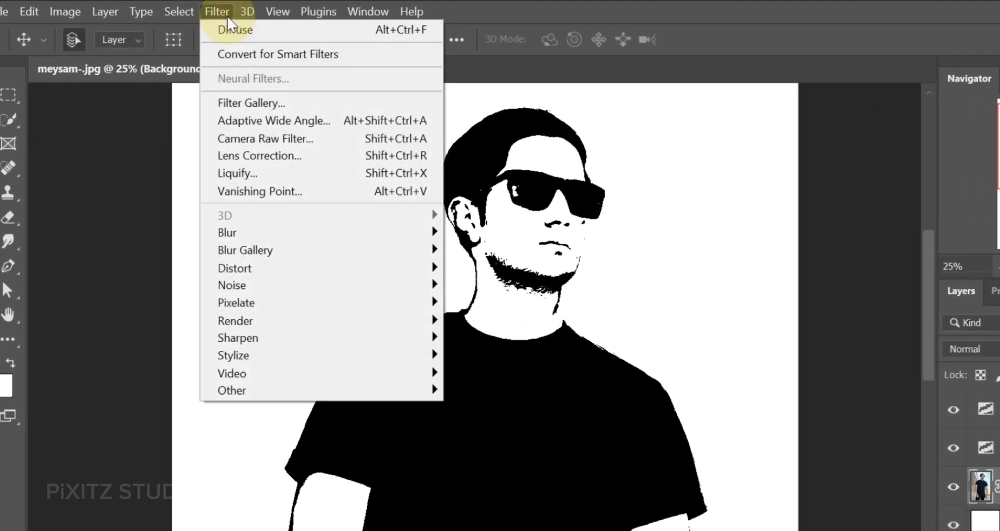
pyautogui.moveTo(238, 338)
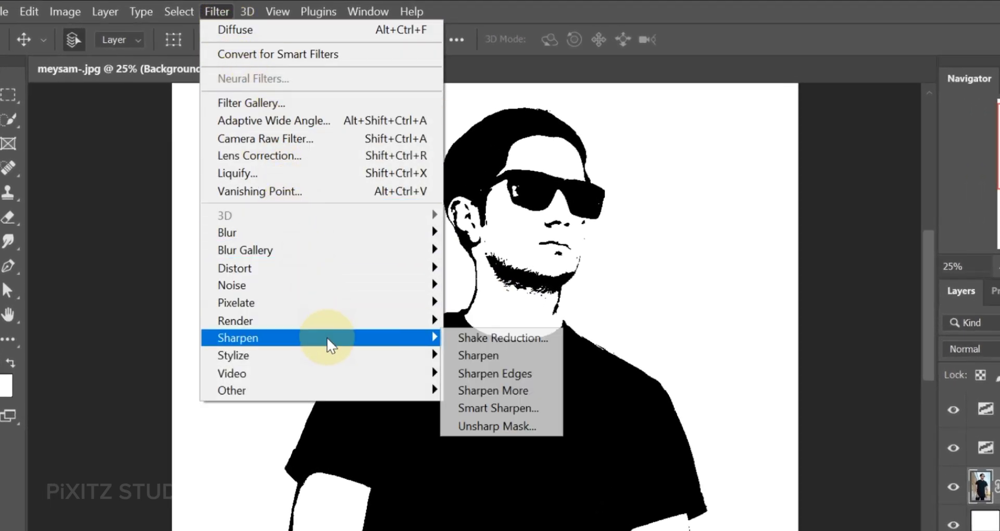
pyautogui.click(492, 408)
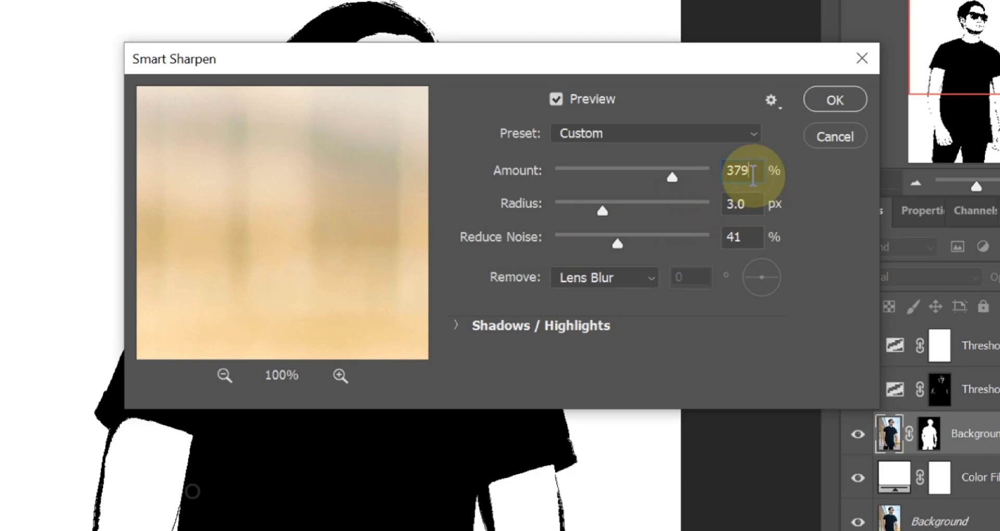
pyautogui.moveTo(745, 175); pyautogui.dragTo(709, 179)
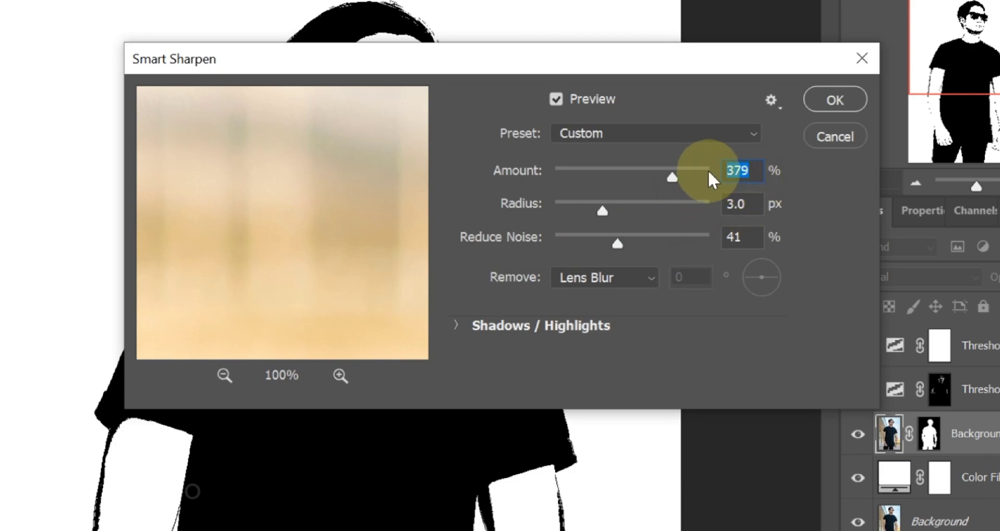
pyautogui.write('400')
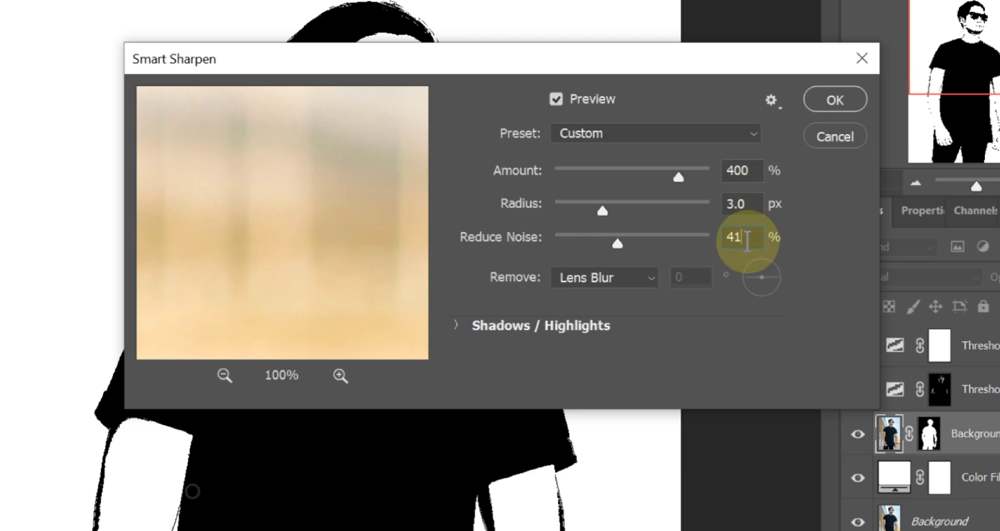
pyautogui.write('4')
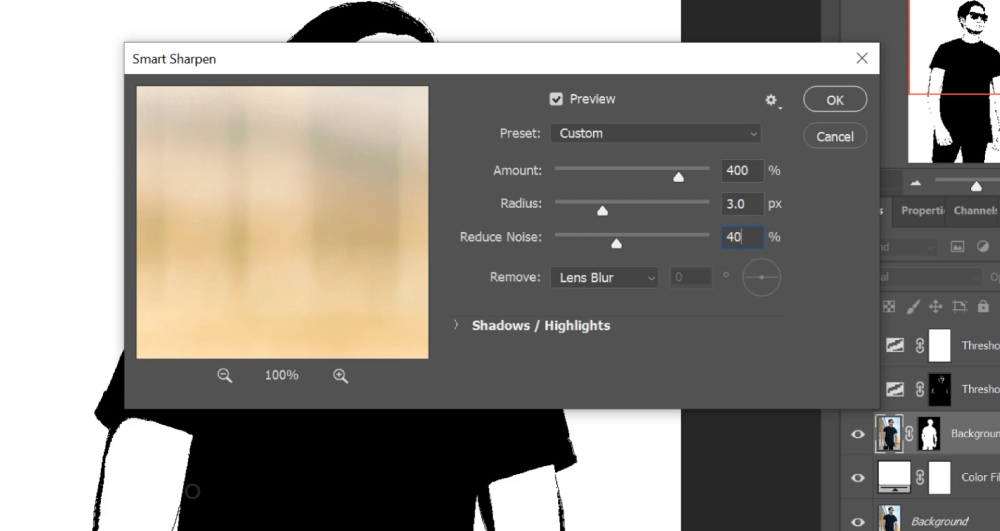
pyautogui.click(830, 103)
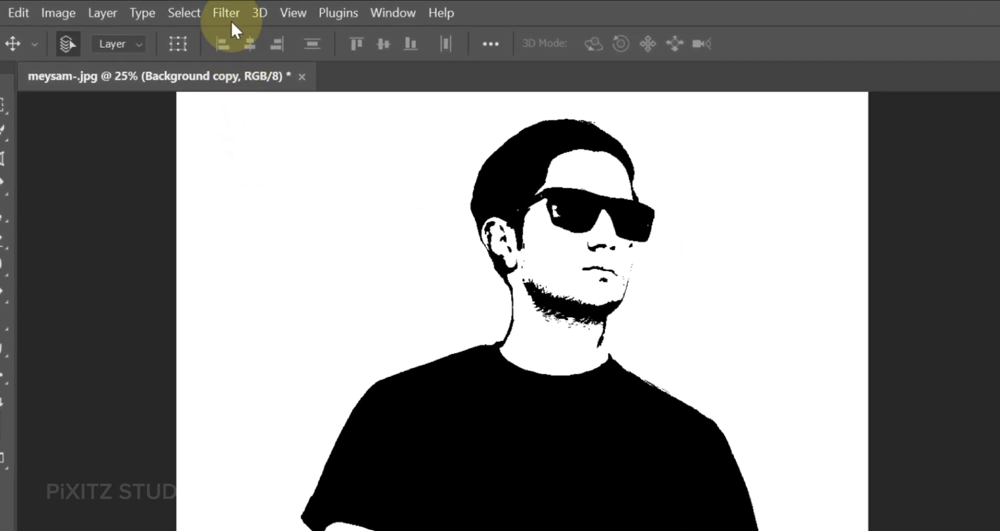
# Apply Anisotropic Diffuse to Background copy again, then repeat it twice more.
pyautogui.click(230, 20)
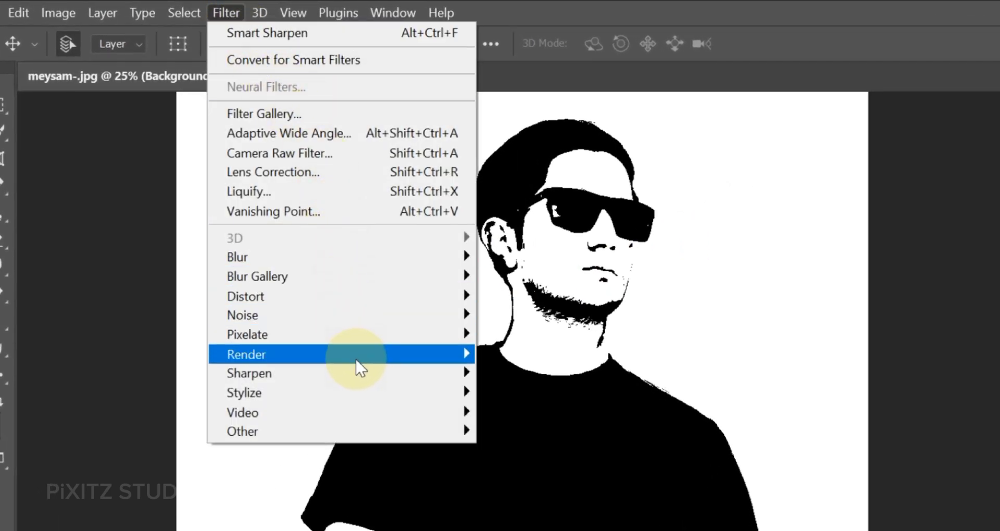
pyautogui.moveTo(250, 393)
pyautogui.click(527, 396)
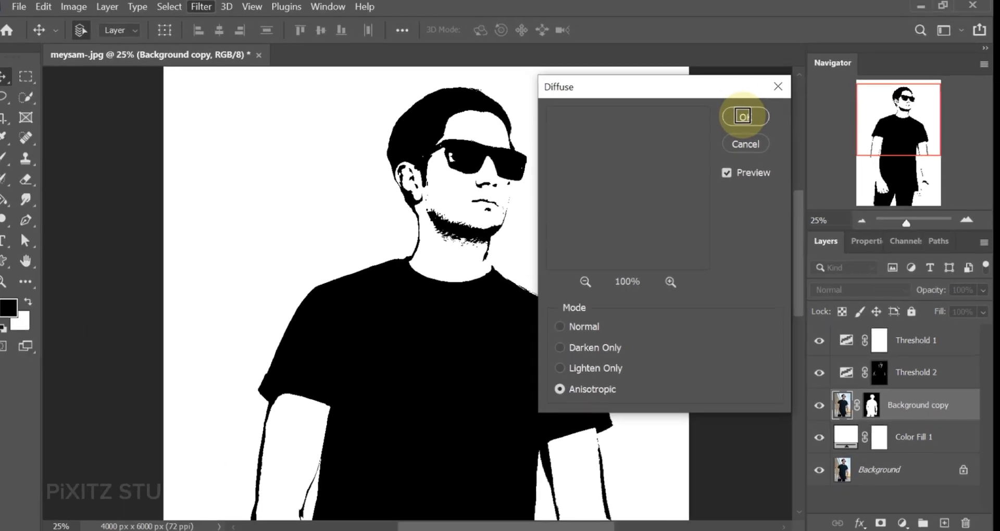
pyautogui.click(750, 121)
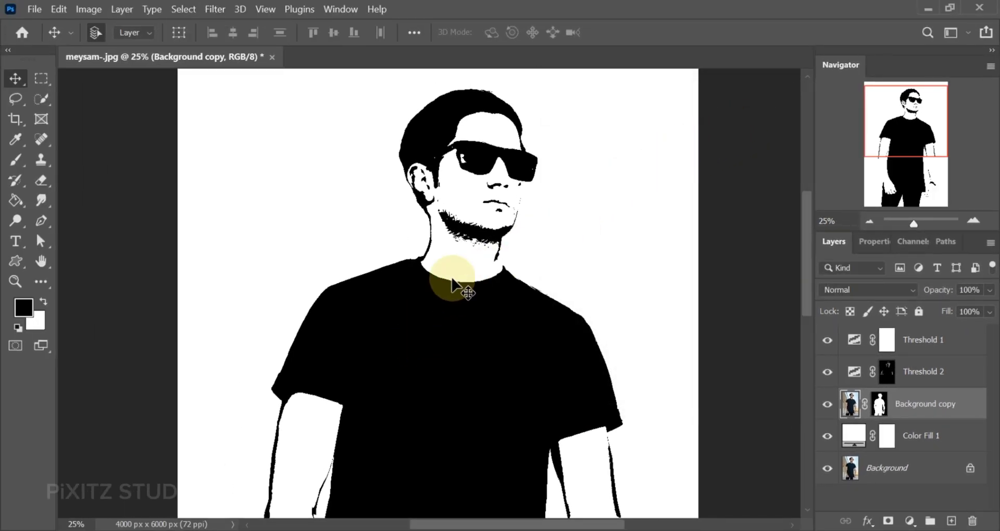
pyautogui.click(215, 9)
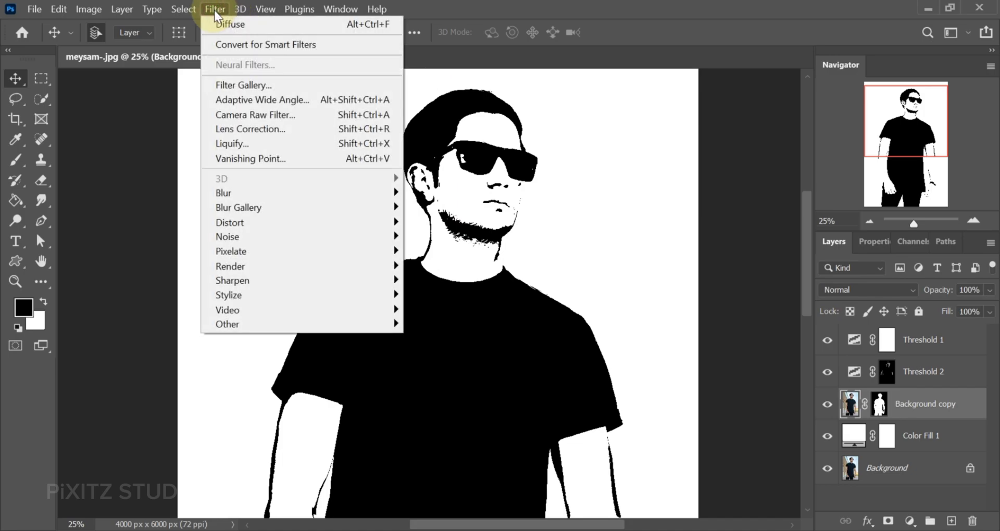
pyautogui.click(208, 26)
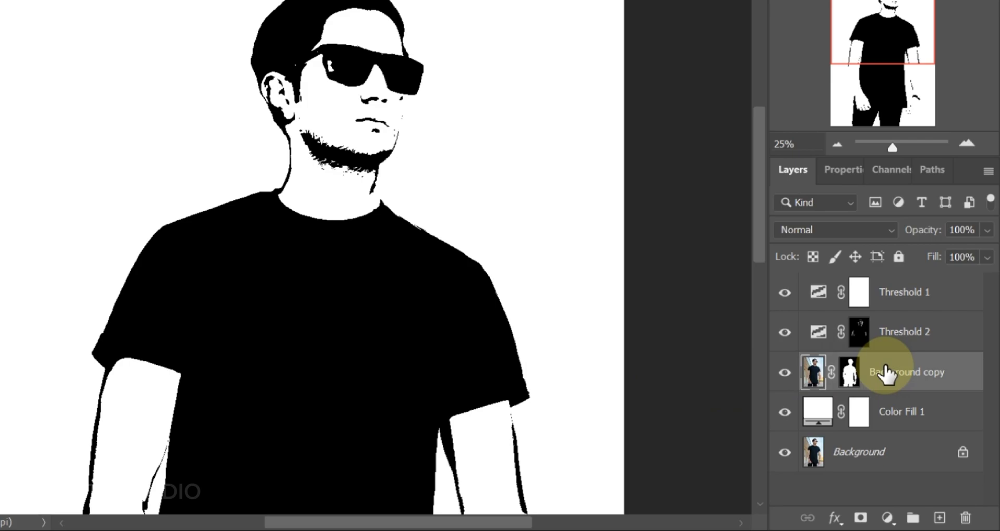
# Add Layer 1 above Background copy and paint white over stray marks around mouth and chin.
pyautogui.click(937, 517)
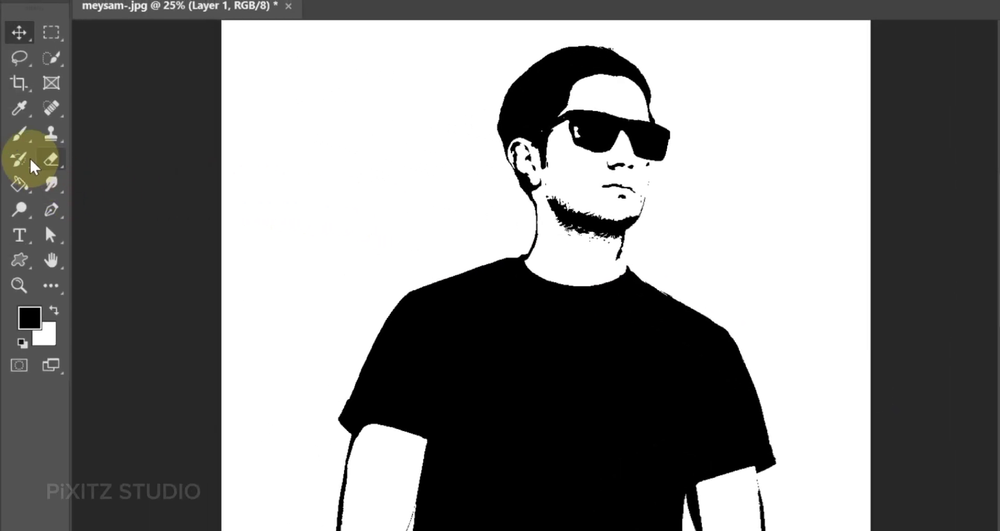
pyautogui.click(19, 134)
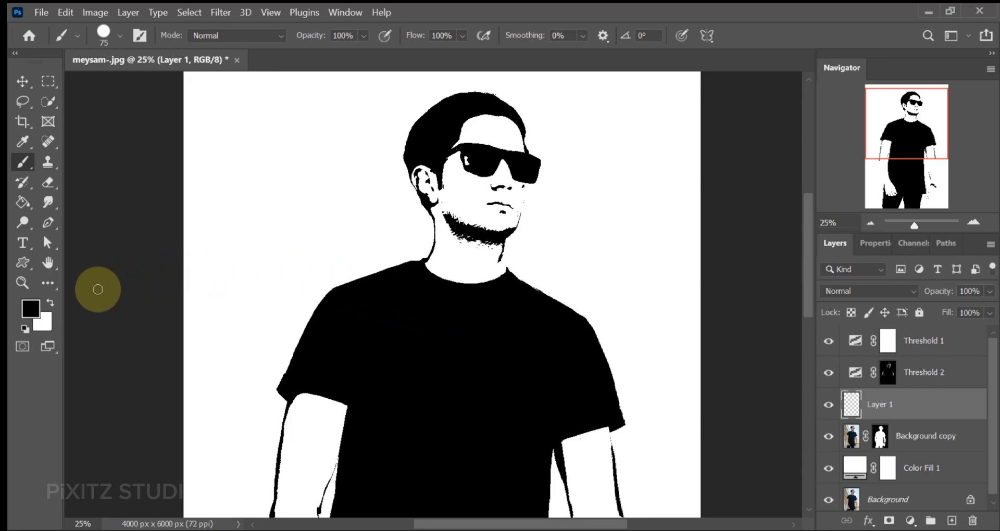
pyautogui.click(50, 302)
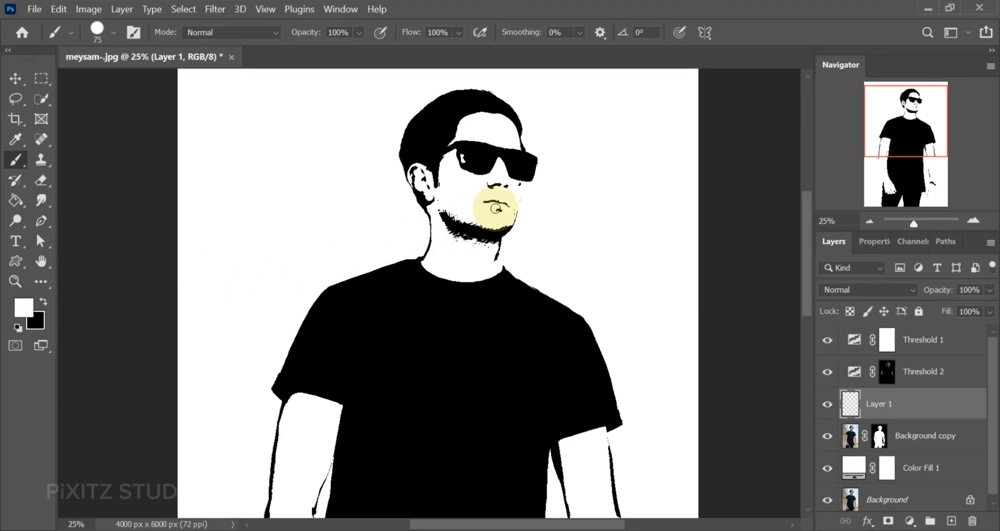
pyautogui.moveTo(510, 214); pyautogui.dragTo(447, 208)
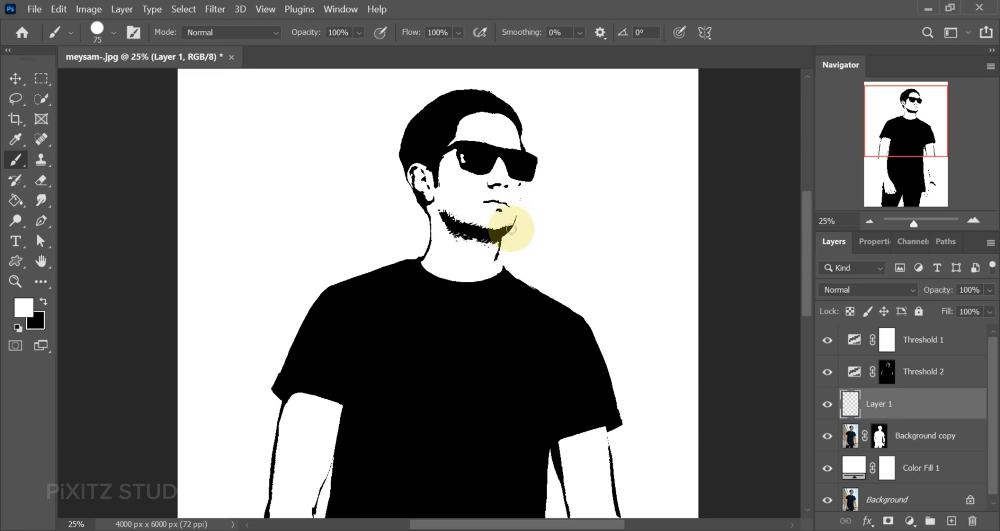
pyautogui.moveTo(511, 229); pyautogui.dragTo(466, 277)
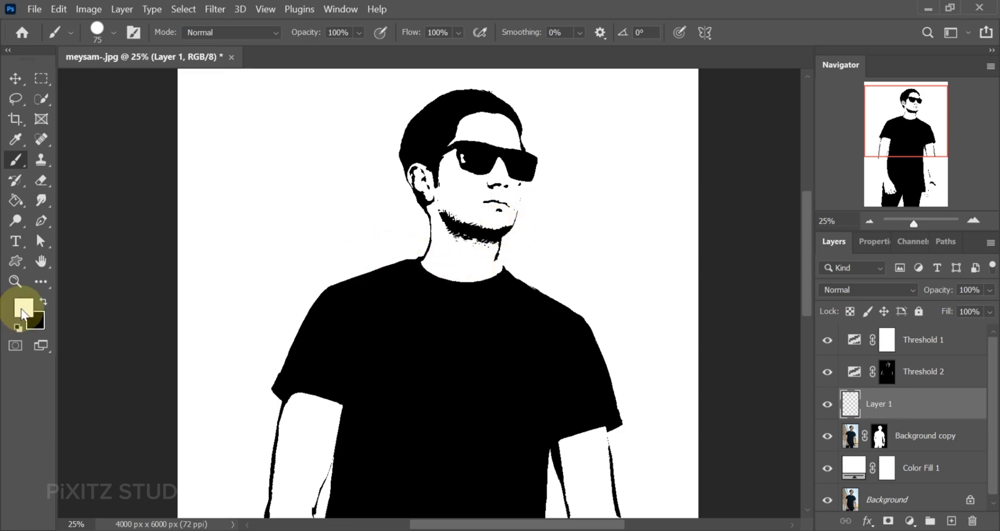